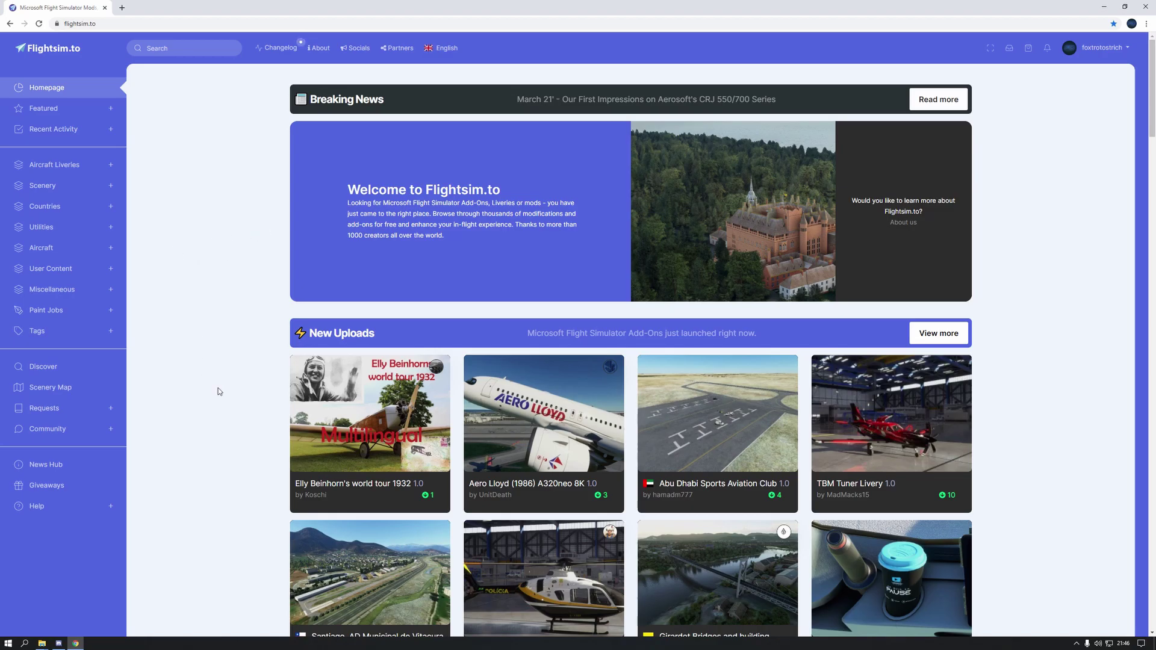
Step: Scroll down the Flightsim.to homepage past Breaking News and New Uploads, then back to the top
scroll(256, 271, down, 9)
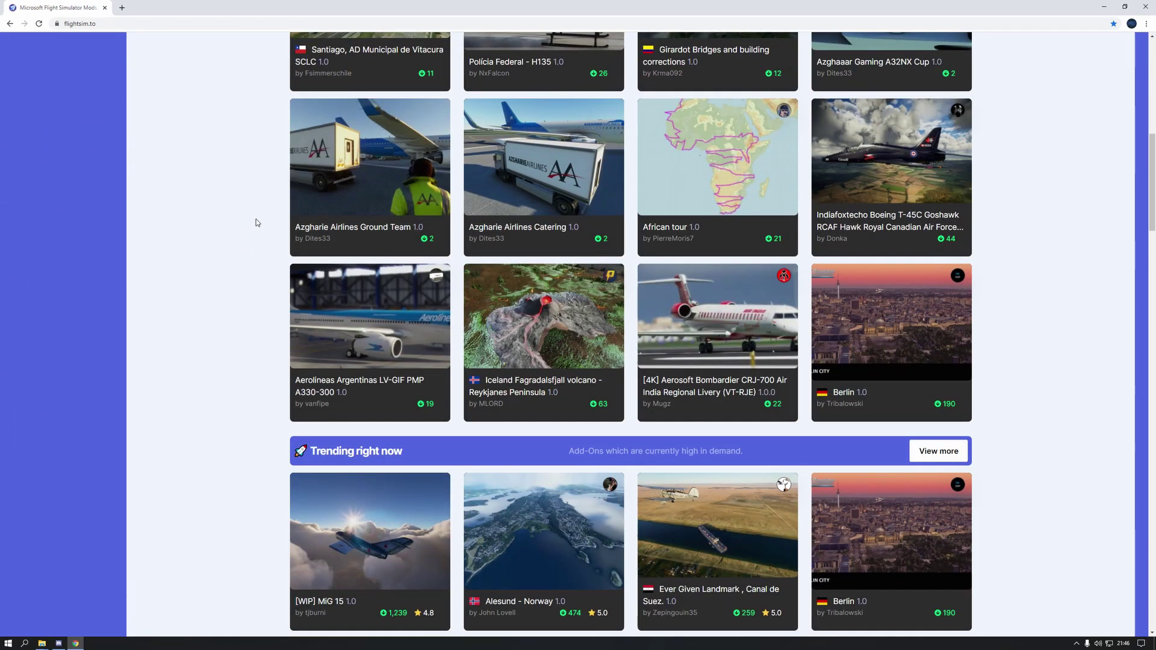
scroll(258, 223, down, 4)
scroll(279, 323, up, 6)
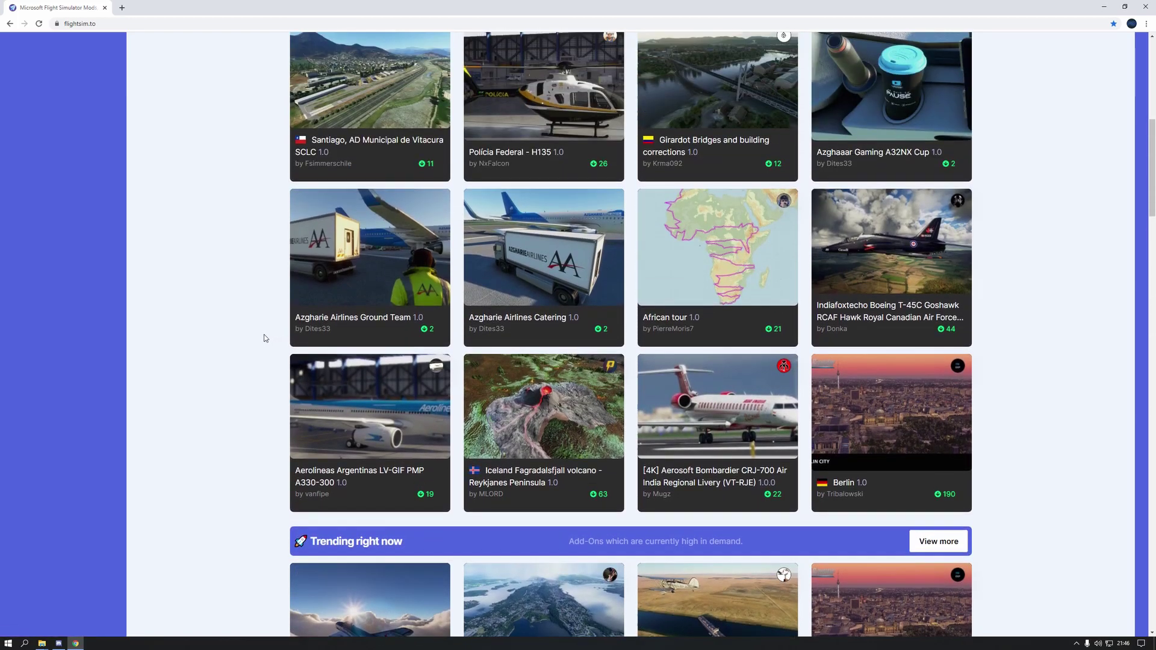
scroll(263, 338, up, 8)
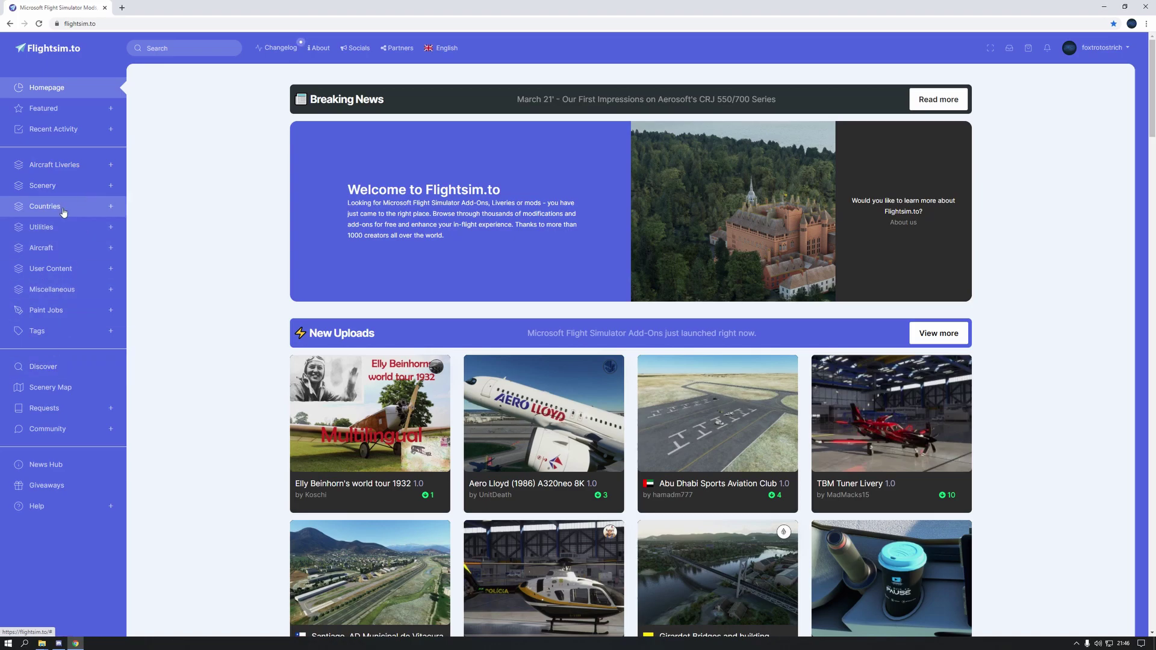
Step: Open Aircraft Liveries > Airbus > PMP Airbus A330 and browse its 303 liveries
click(92, 166)
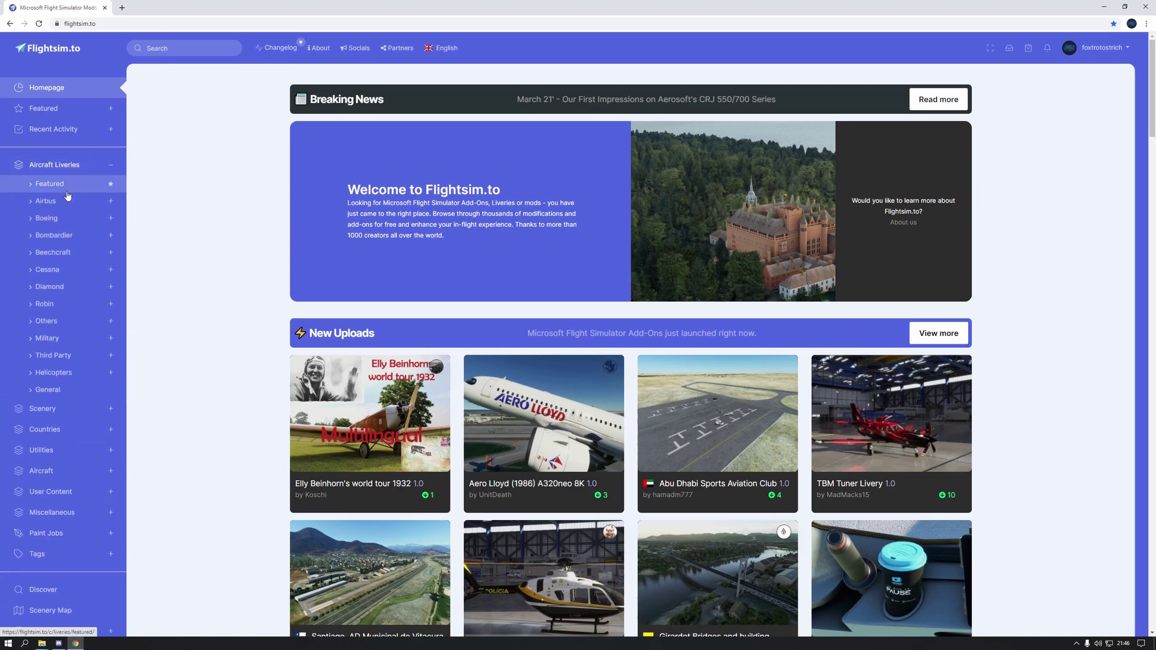
click(58, 206)
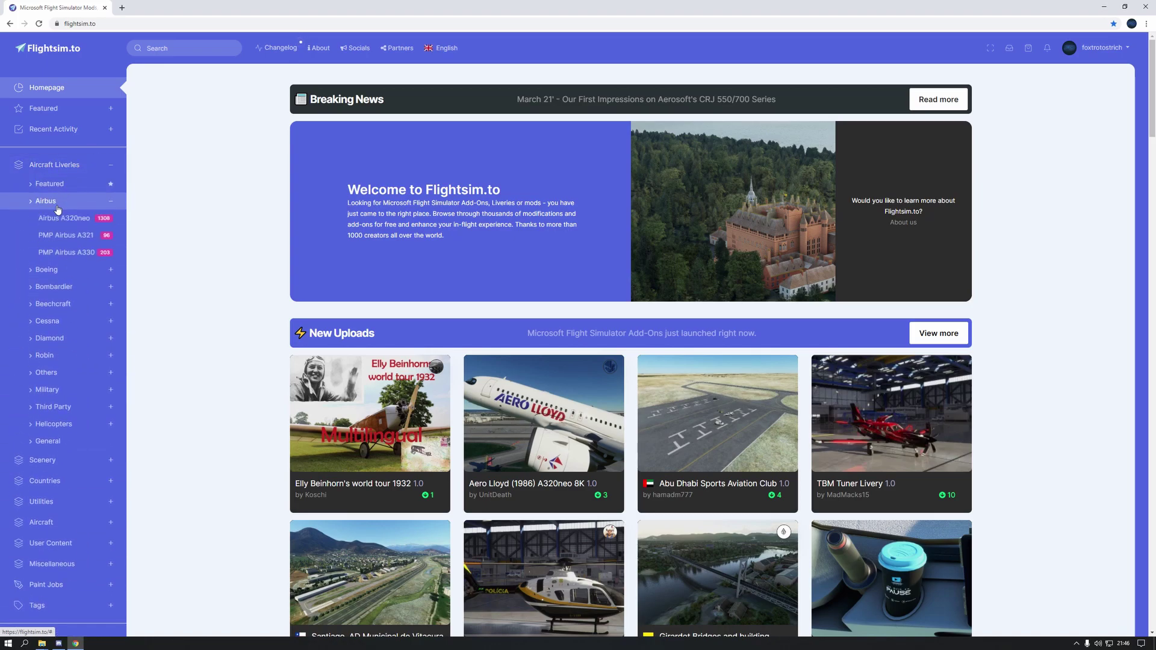
click(84, 253)
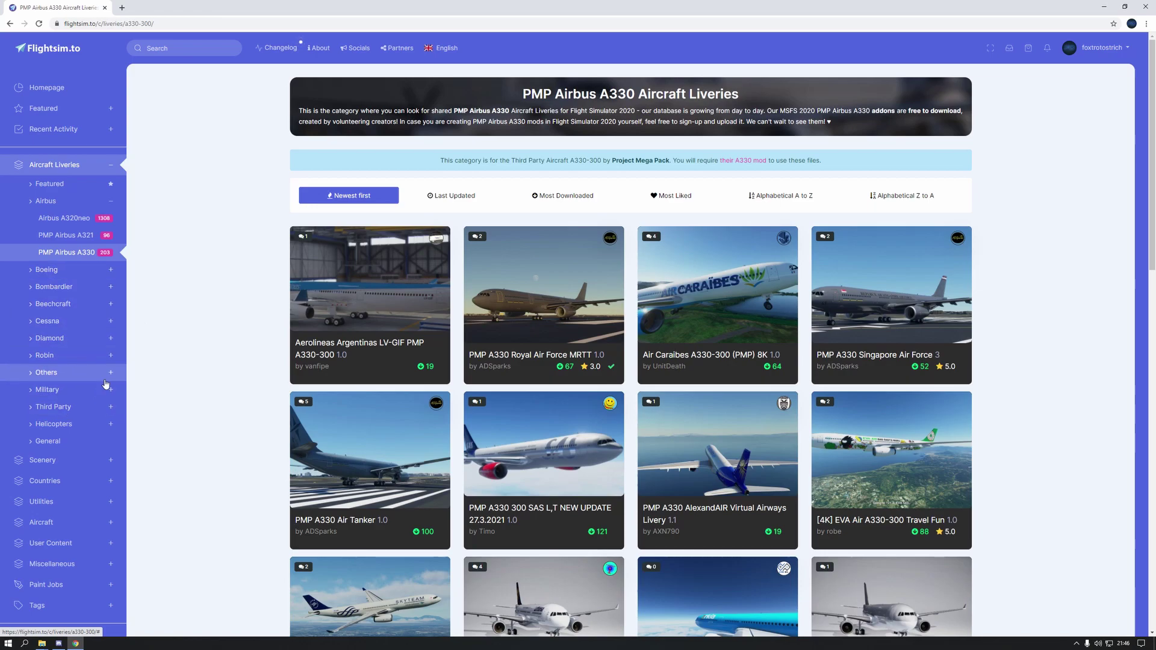
scroll(566, 147, down, 2)
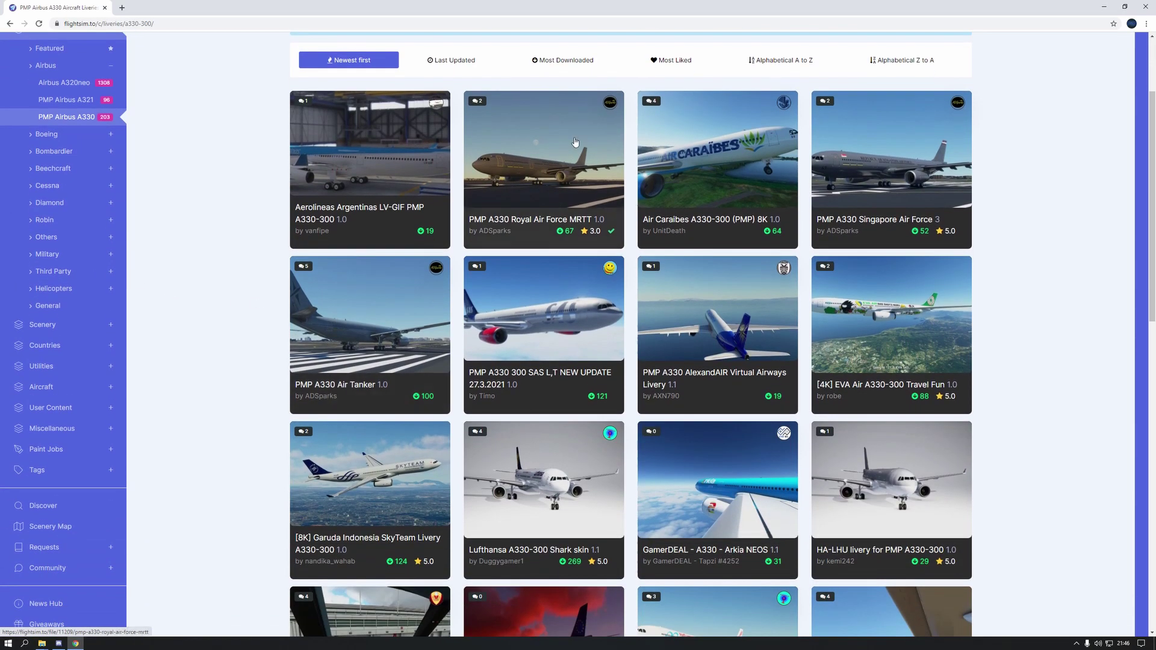
scroll(361, 192, down, 7)
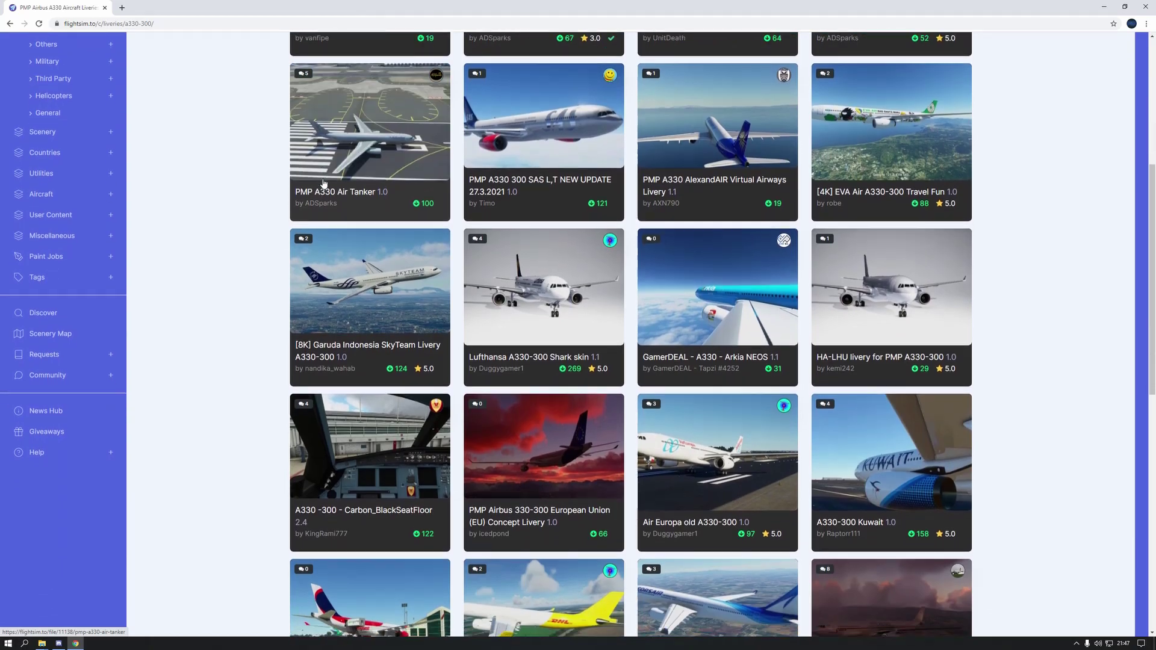
scroll(324, 184, down, 6)
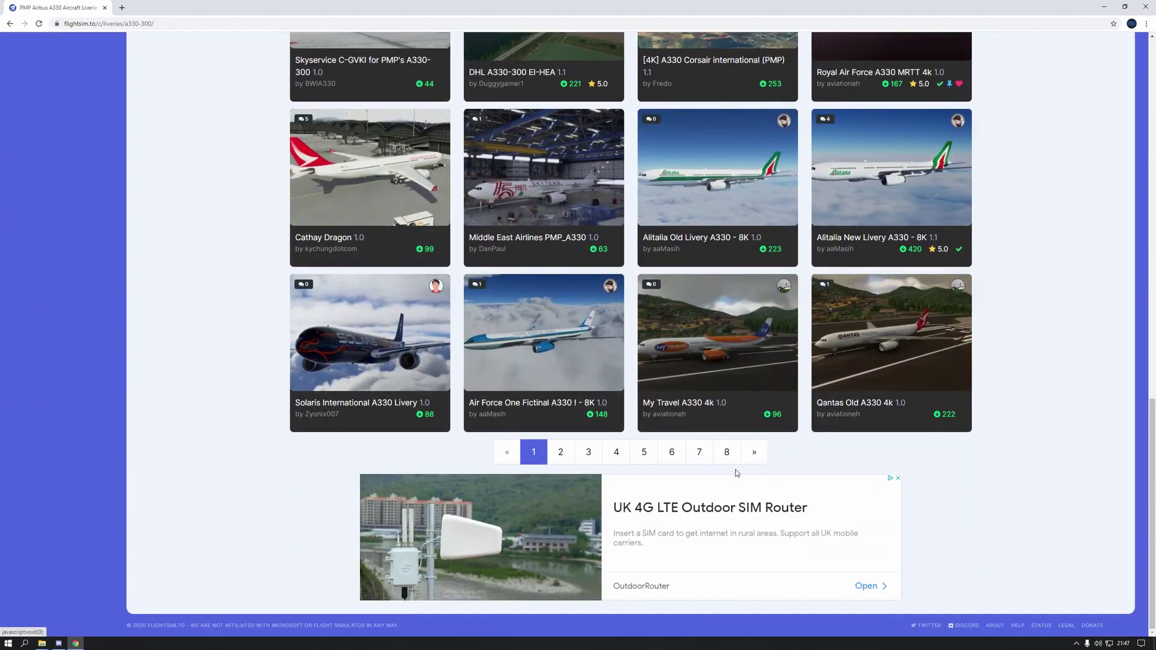
scroll(730, 471, up, 11)
scroll(730, 471, up, 5)
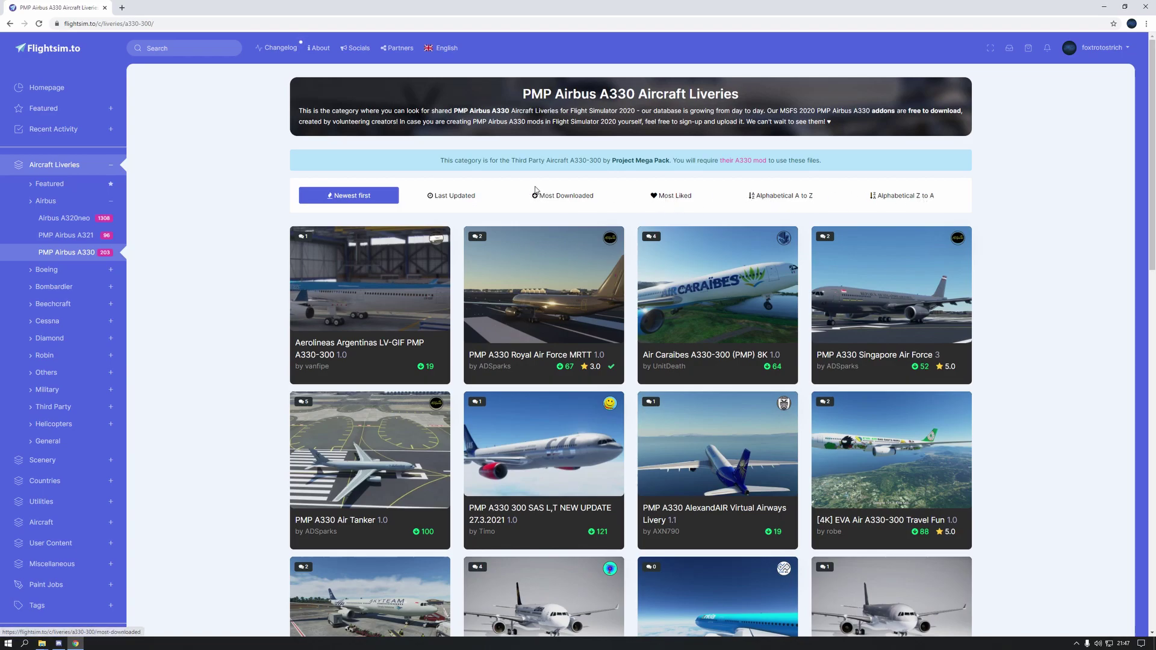
Step: Open the PMP A330 Royal Air Force MRTT livery page and review its version 1.0, 16.16 MB details
click(552, 329)
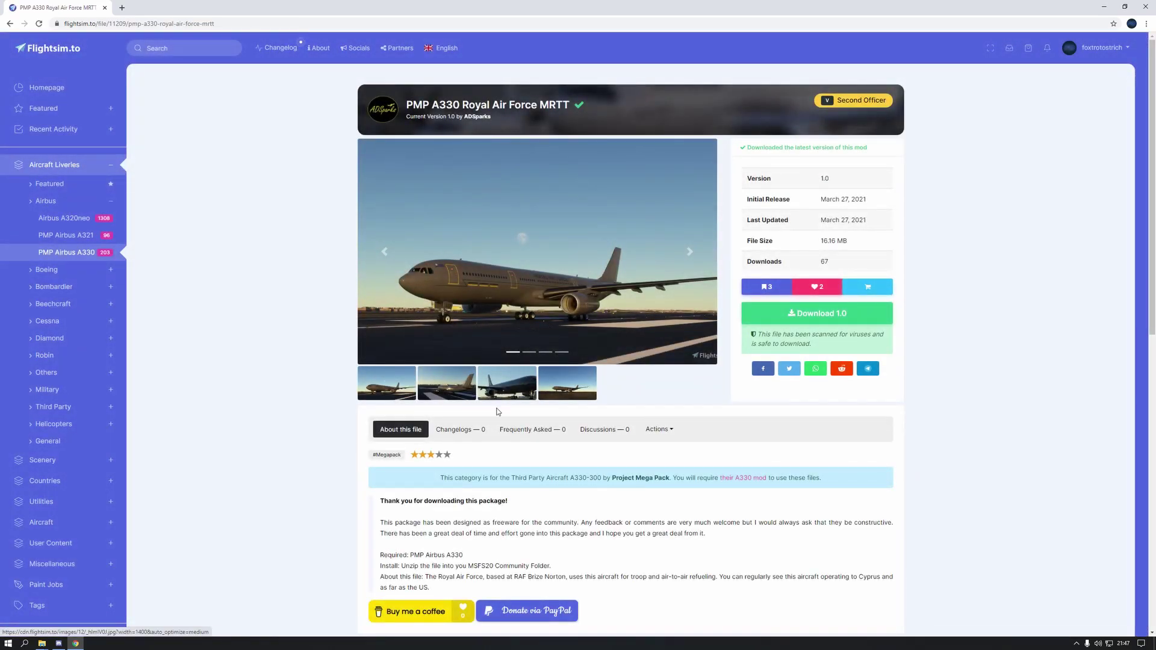
scroll(499, 412, down, 1)
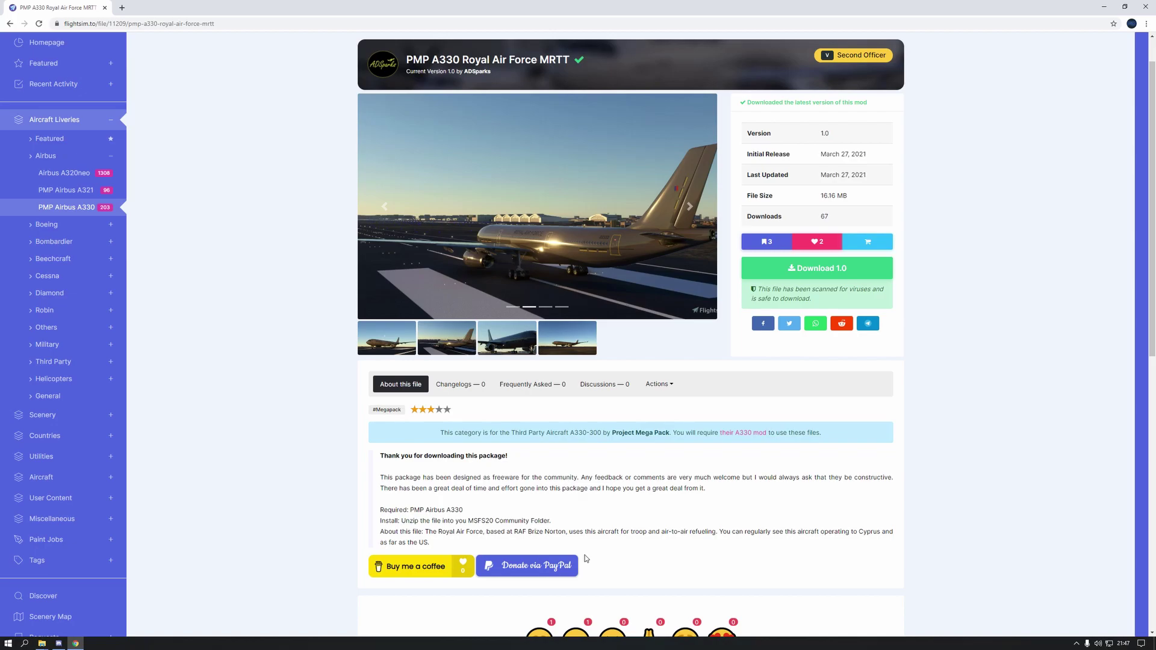
scroll(693, 571, up, 1)
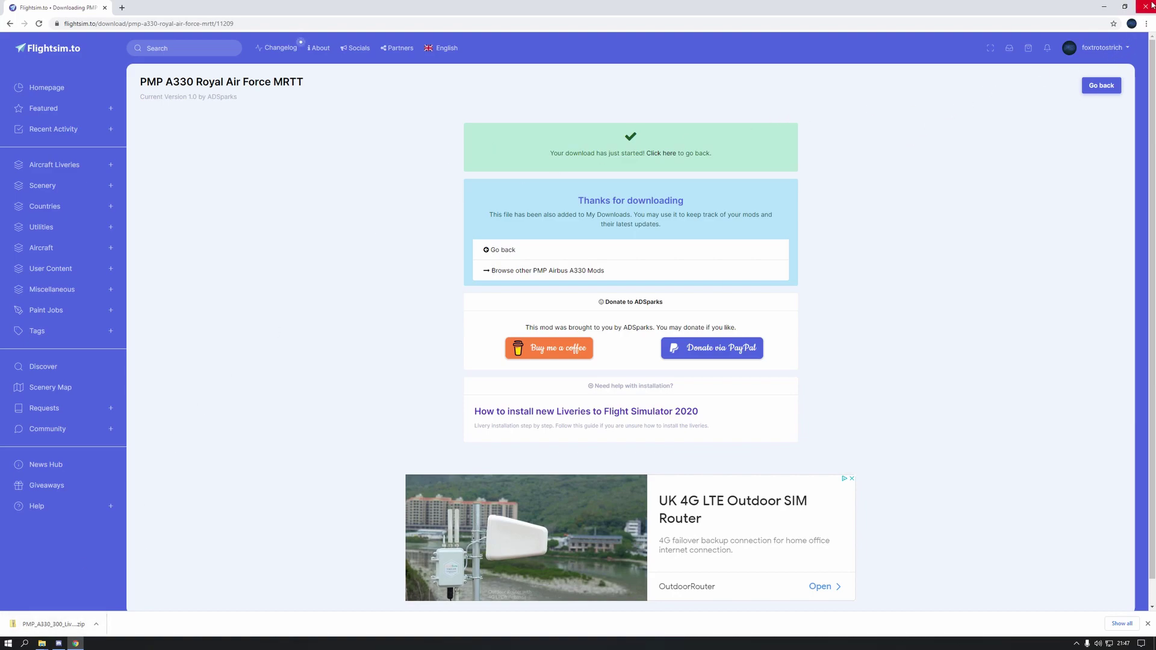
Step: Close Chrome once the MRTT livery zip has finished downloading
click(1146, 6)
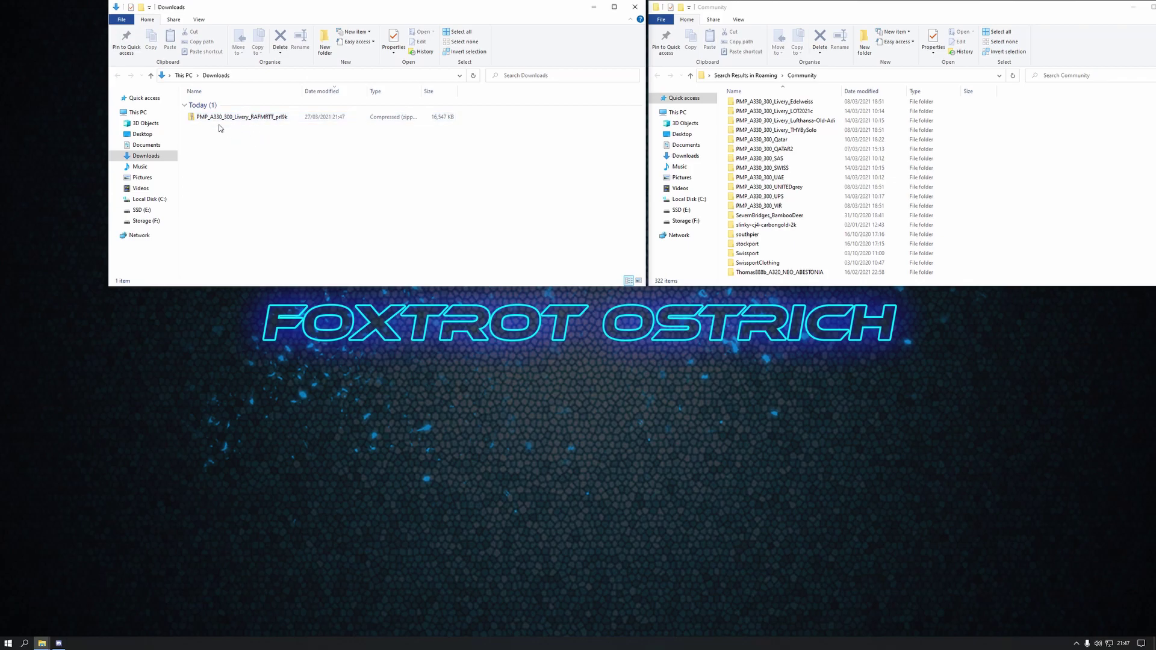
click(1047, 152)
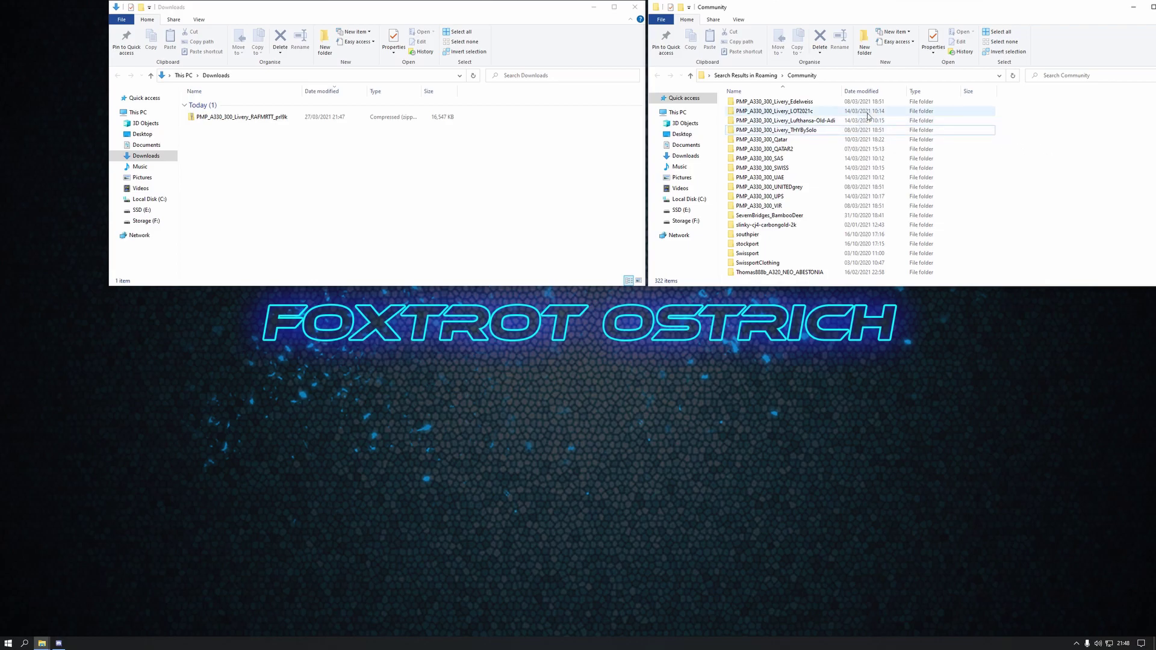
click(277, 156)
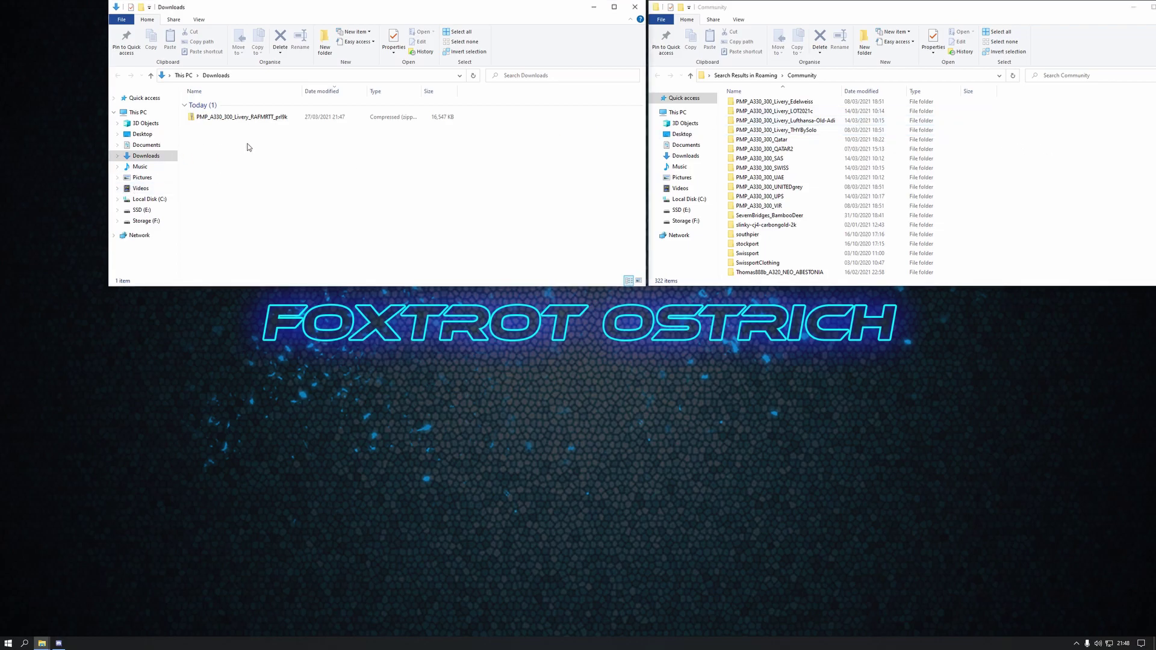
Step: Extract the PMP_A330_300_Livery_RAFMRTT zip into the Downloads folder using Extract All
right_click(211, 120)
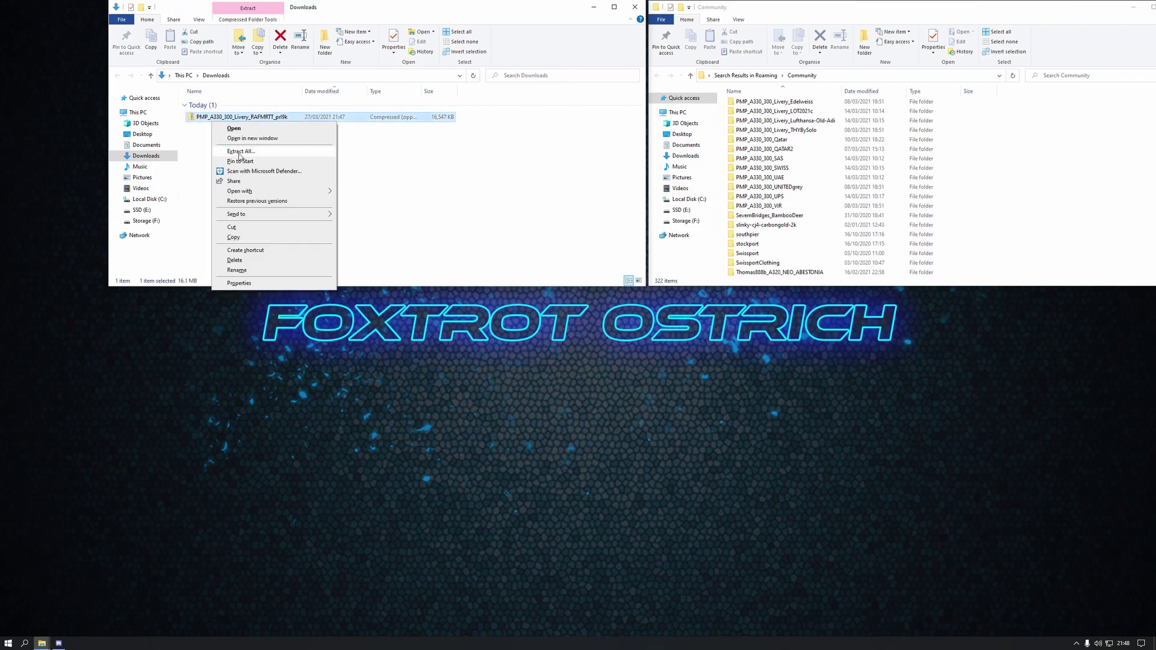
click(239, 152)
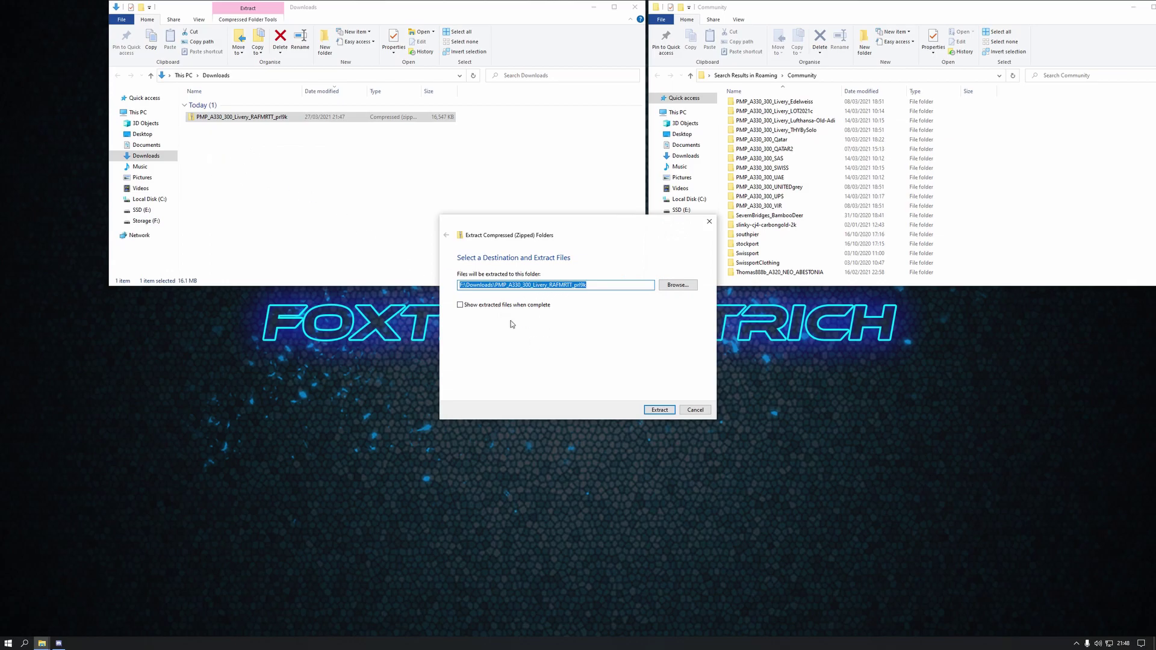
click(660, 410)
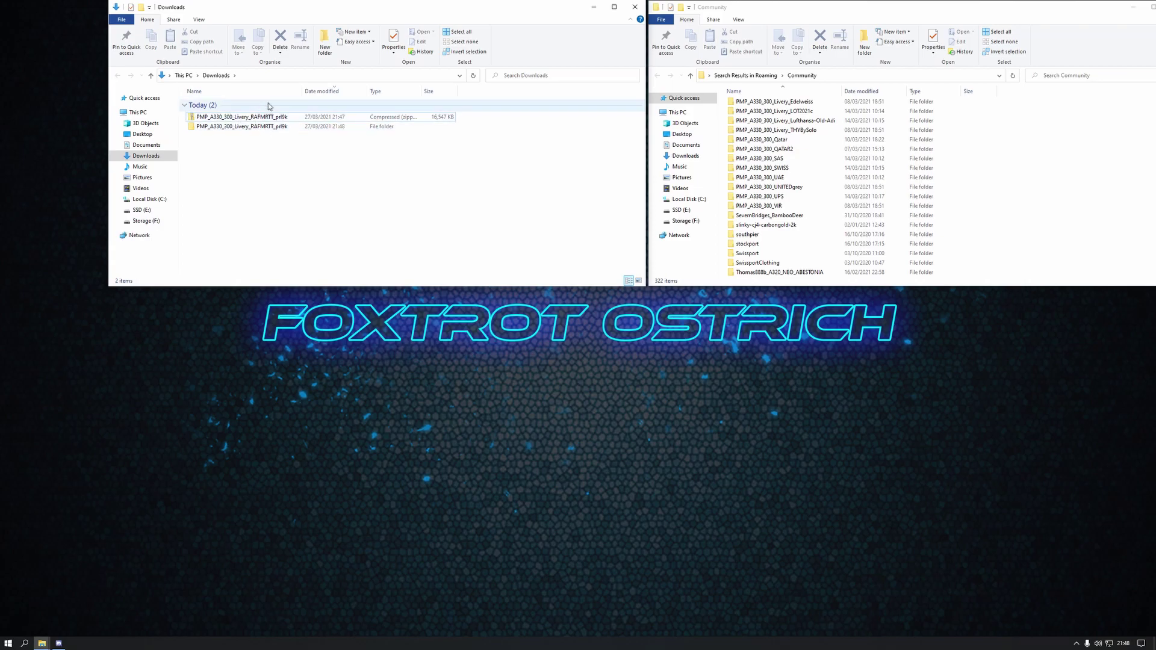
Step: Check the inner RAFMRTT folder's contents, then copy PMP_A330_300_Livery_RAFMRTT into the Community folder
click(198, 133)
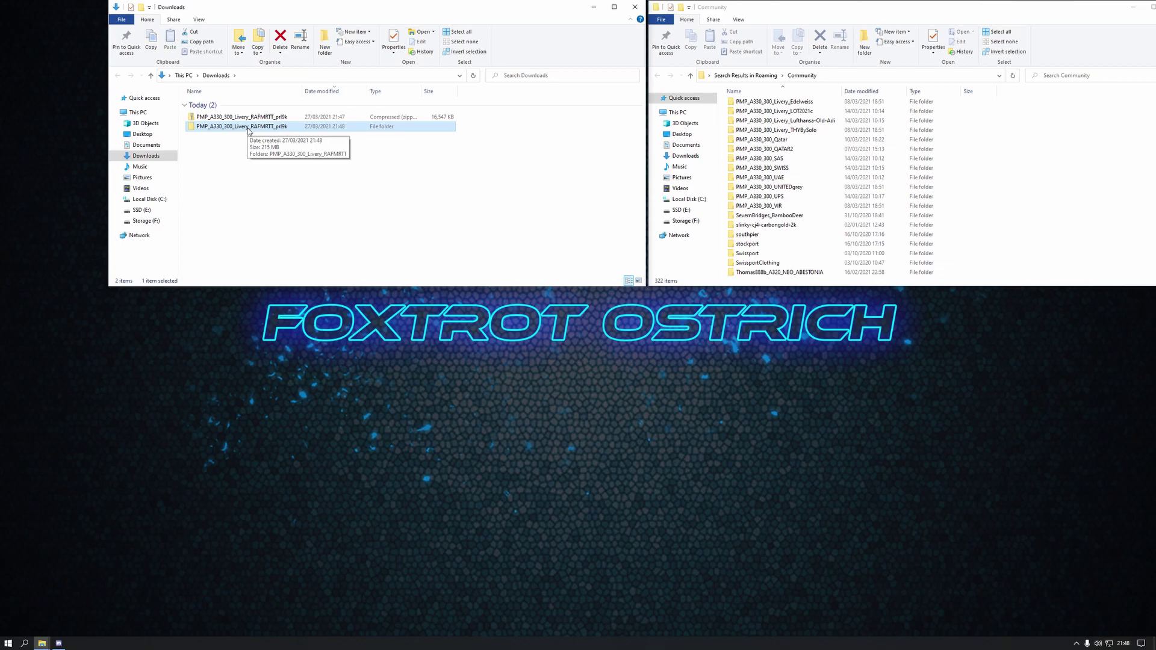
double_click(248, 127)
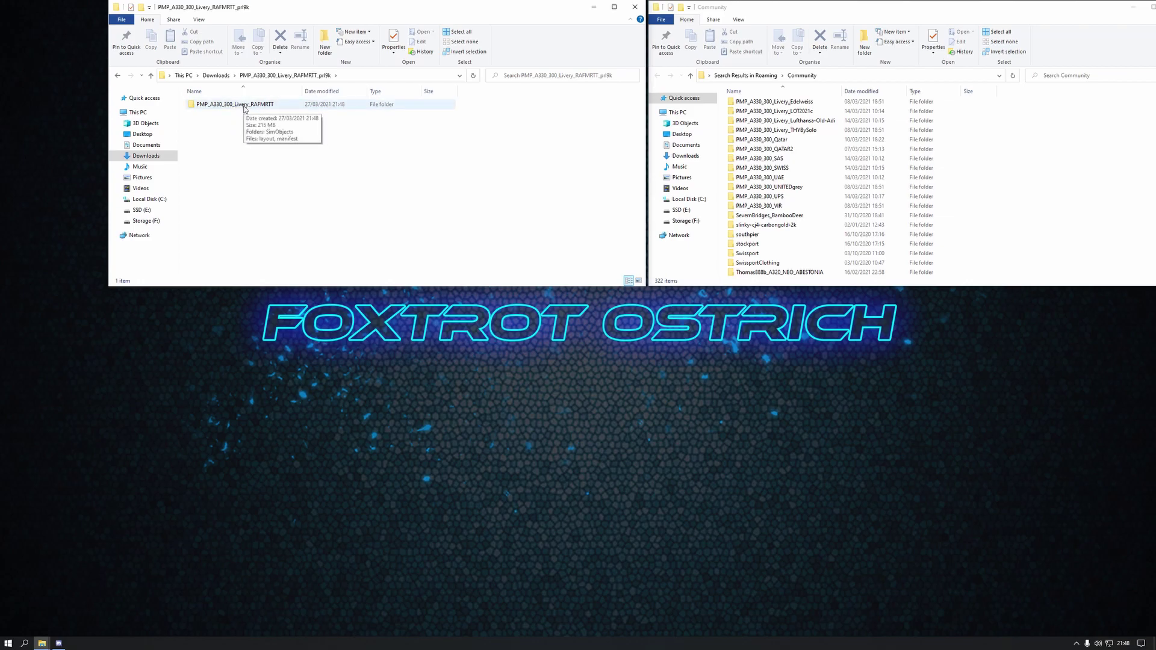
double_click(244, 109)
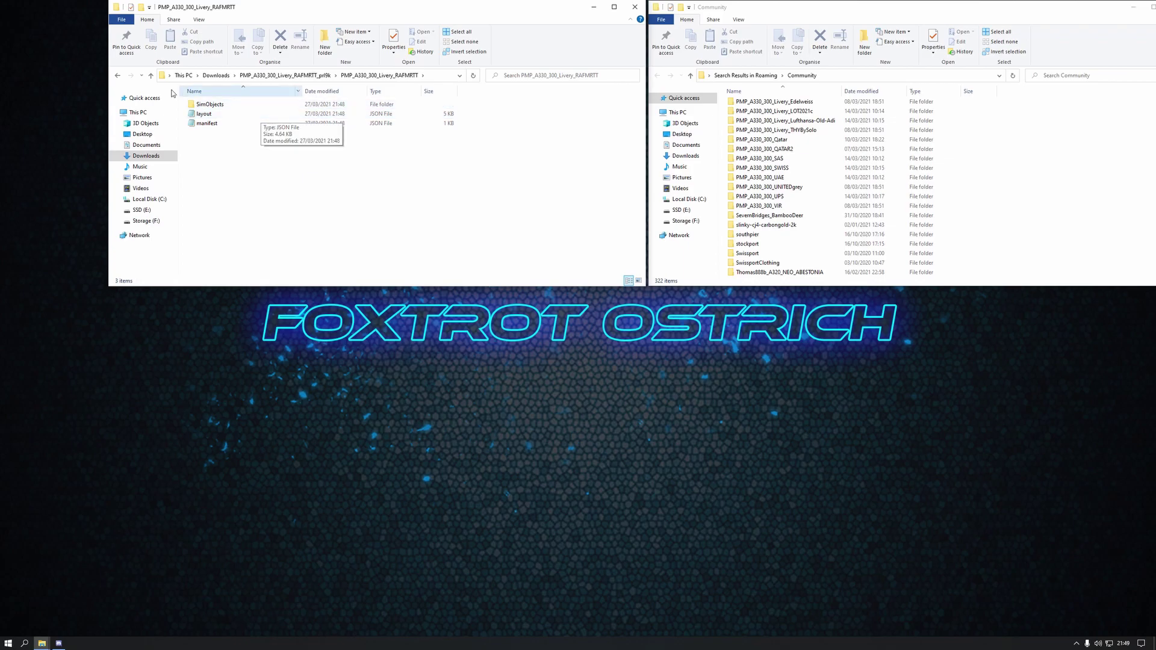
click(118, 77)
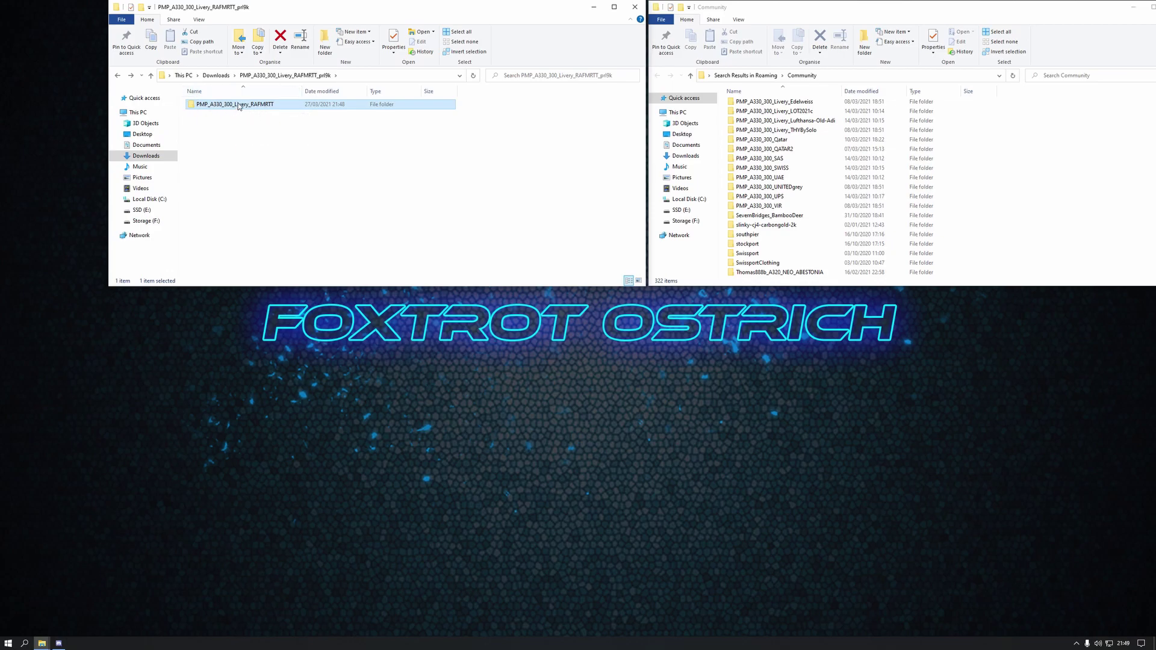
double_click(242, 106)
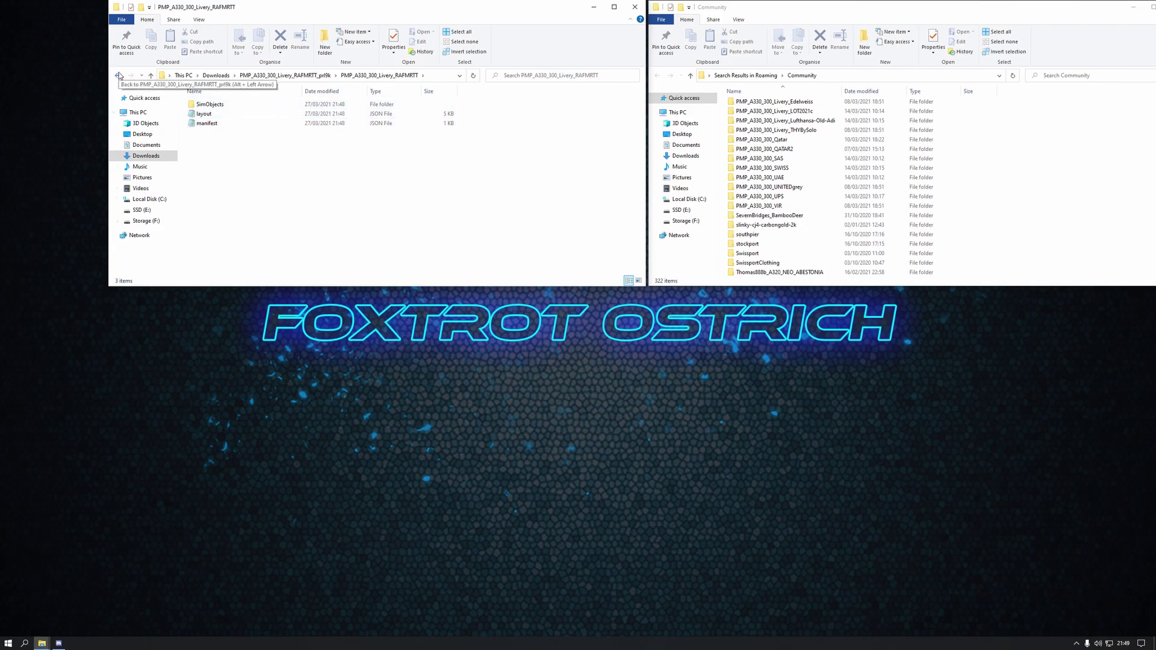
click(118, 75)
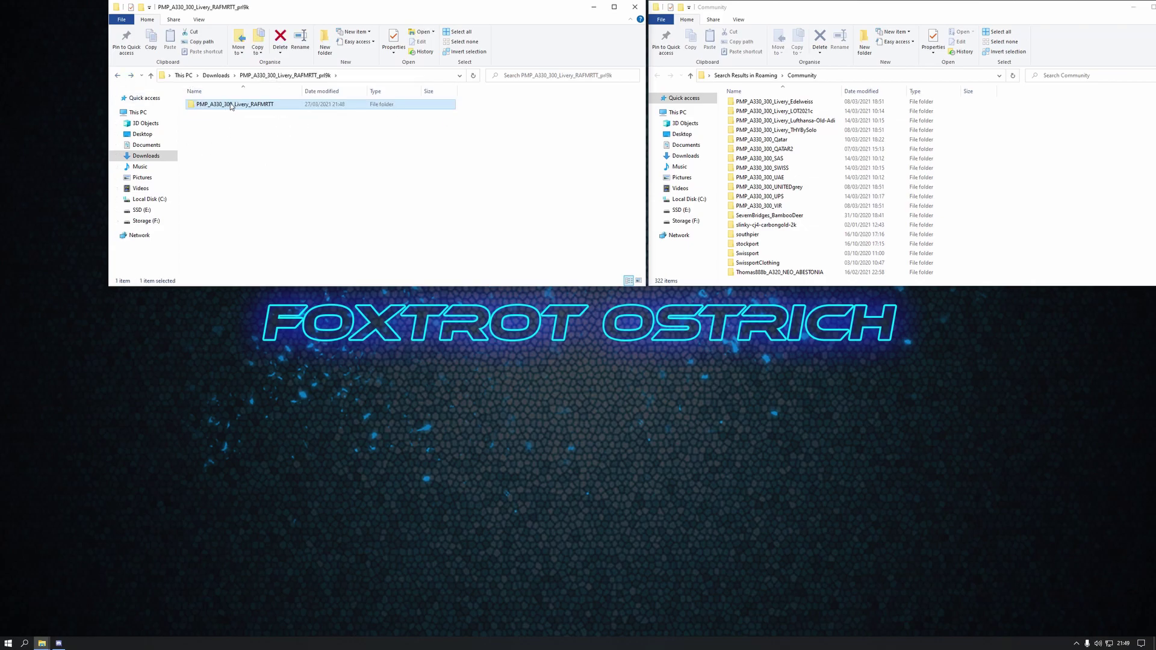
drag(231, 107, 271, 142)
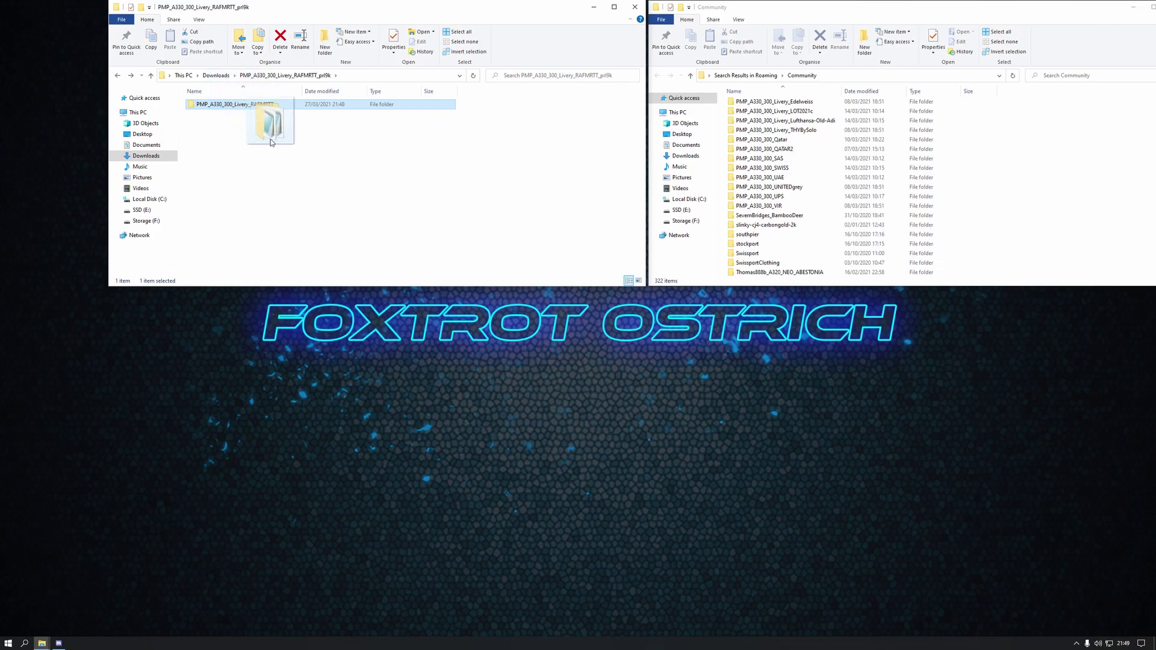
drag(539, 190, 1058, 213)
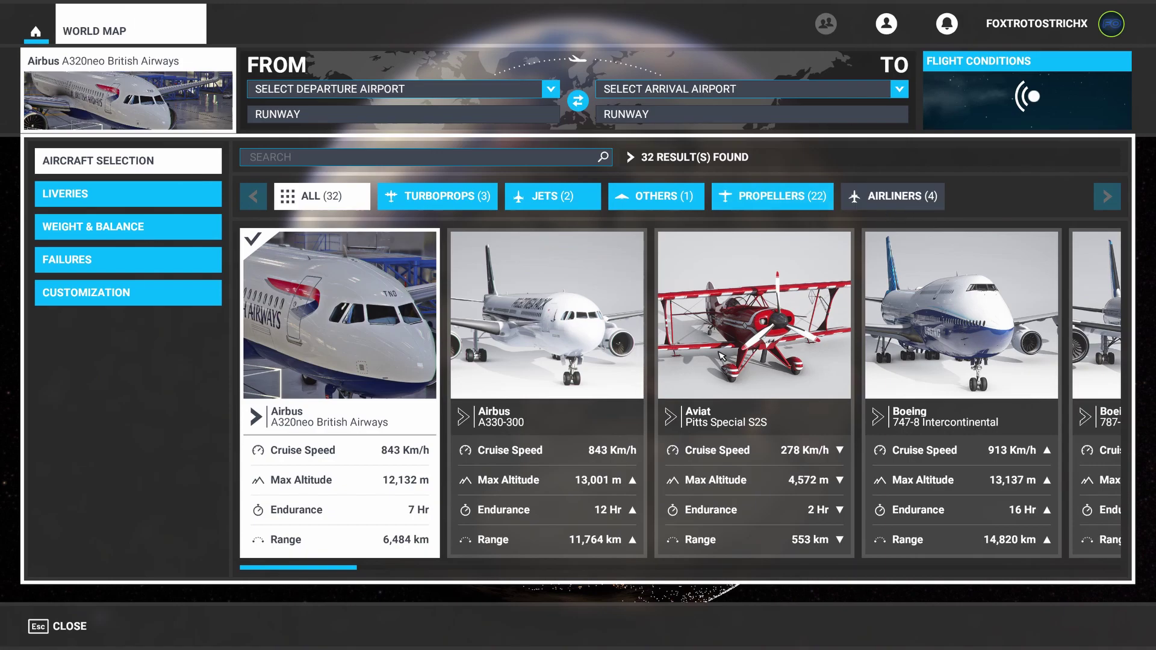
Step: Filter to airliners, select the Airbus A330-300, and locate the MRTT card among its liveries
click(867, 199)
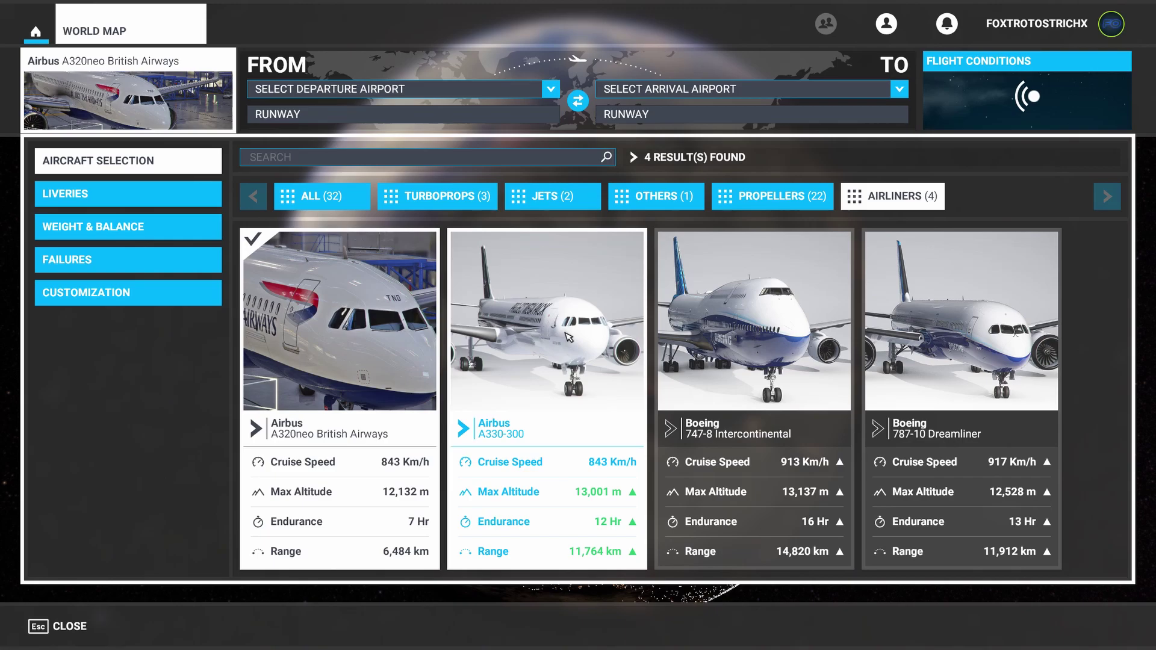
click(569, 337)
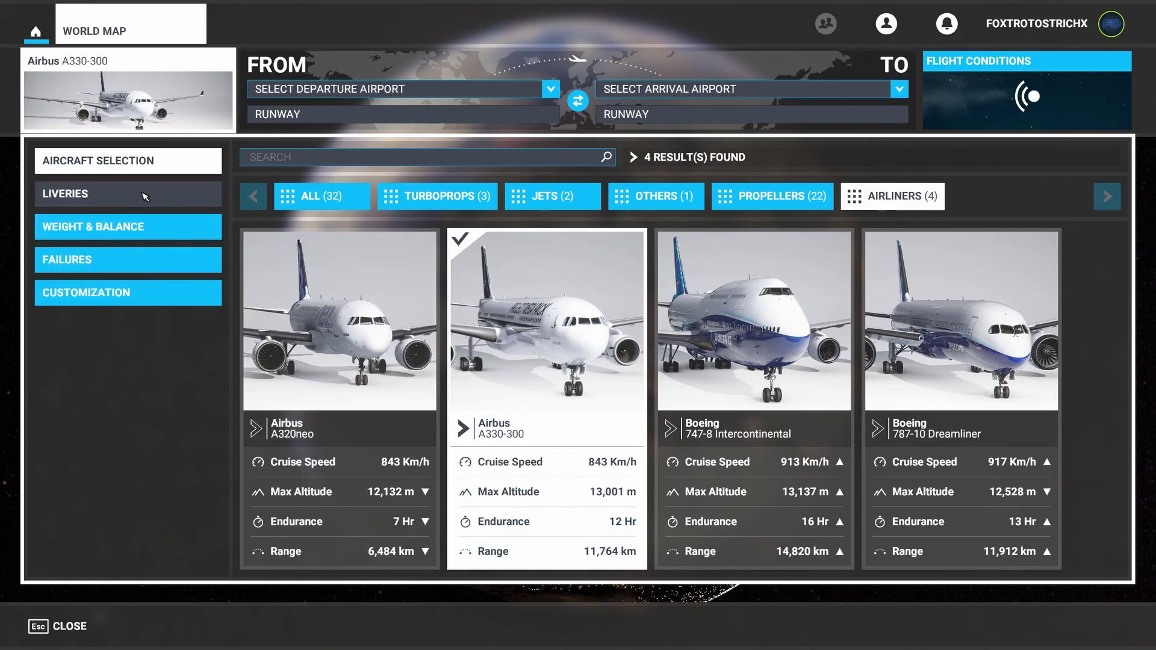
click(142, 194)
drag(329, 571, 1078, 542)
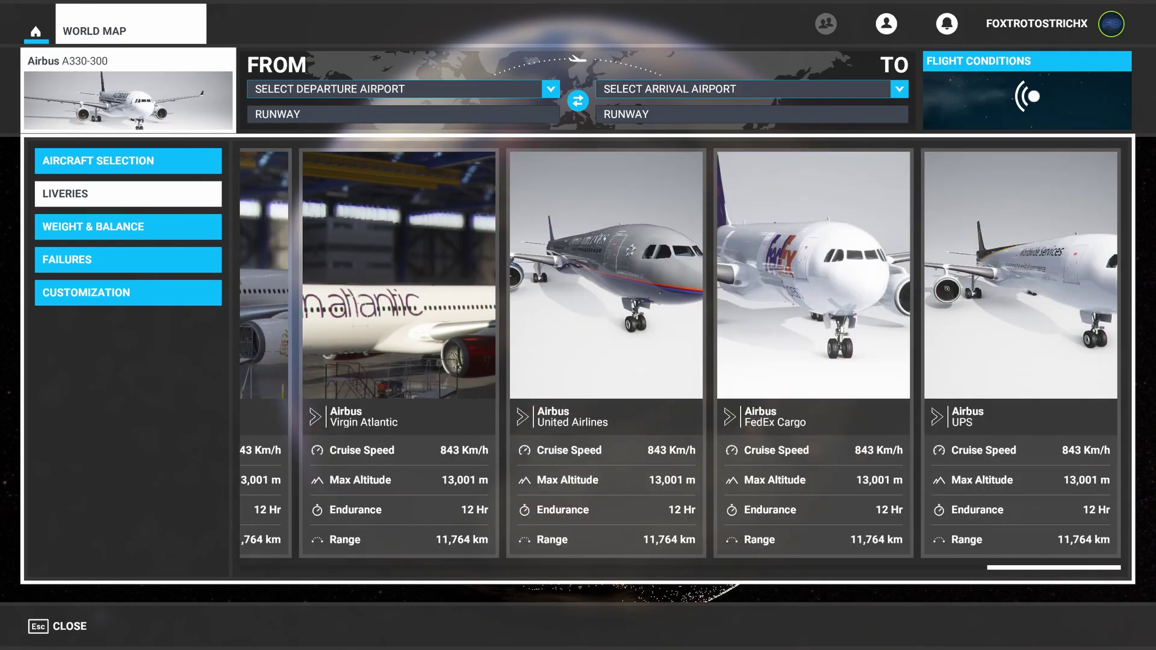
drag(1148, 563, 805, 579)
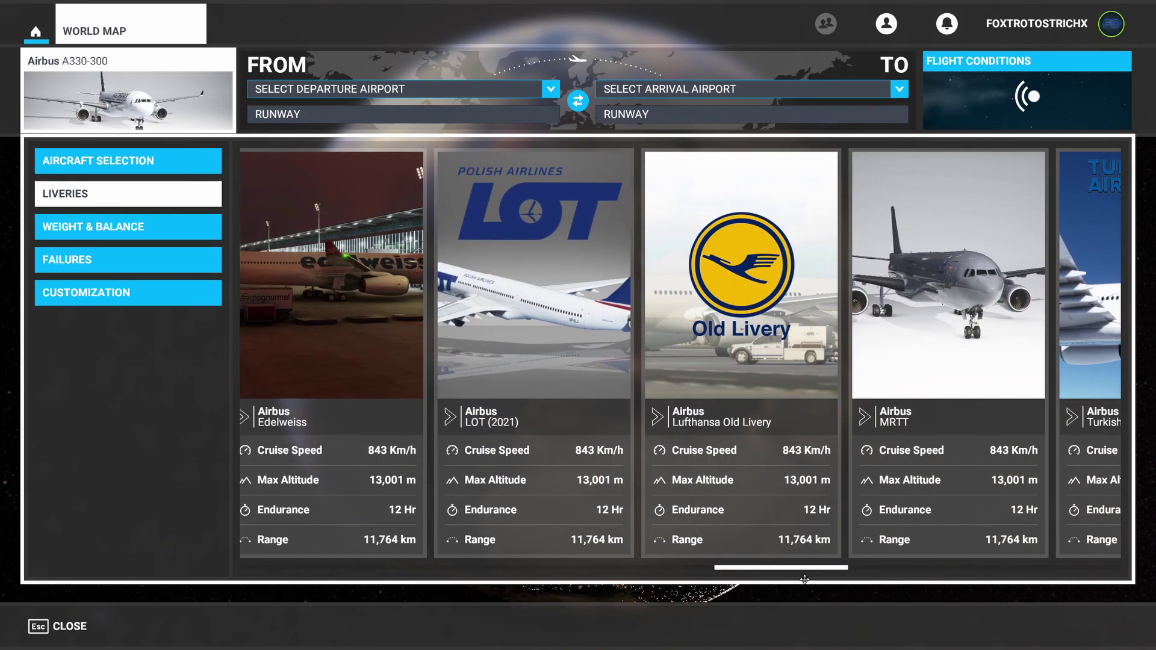